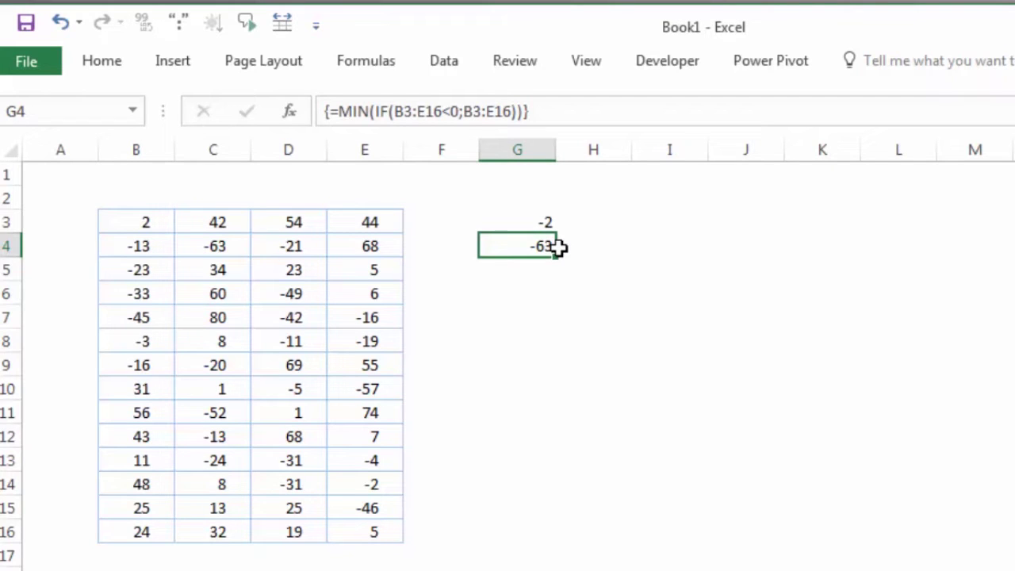
Select G3 to view the finished MAX array formula for the largest negative value.
left_click(545, 225)
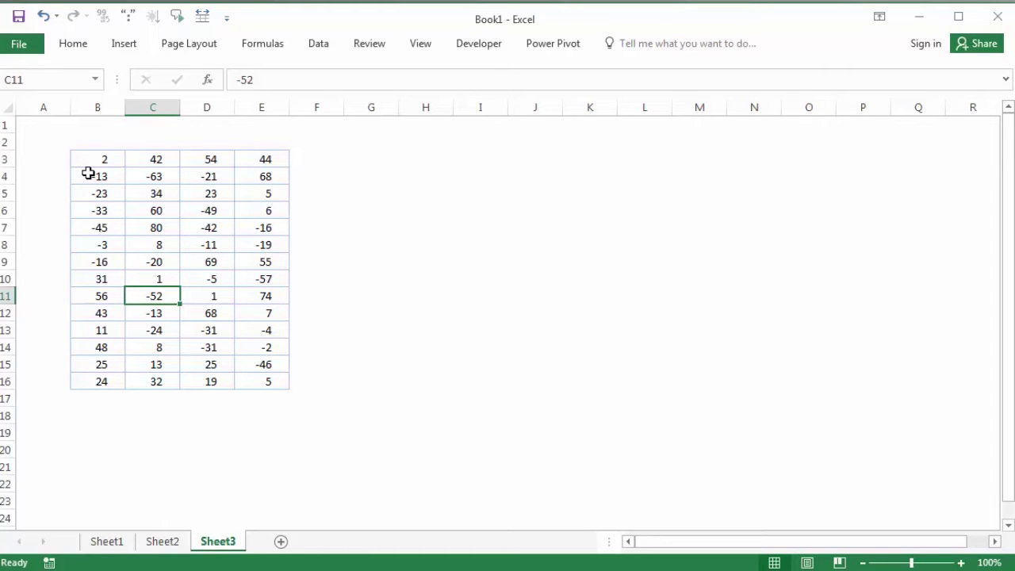
left_click(338, 176)
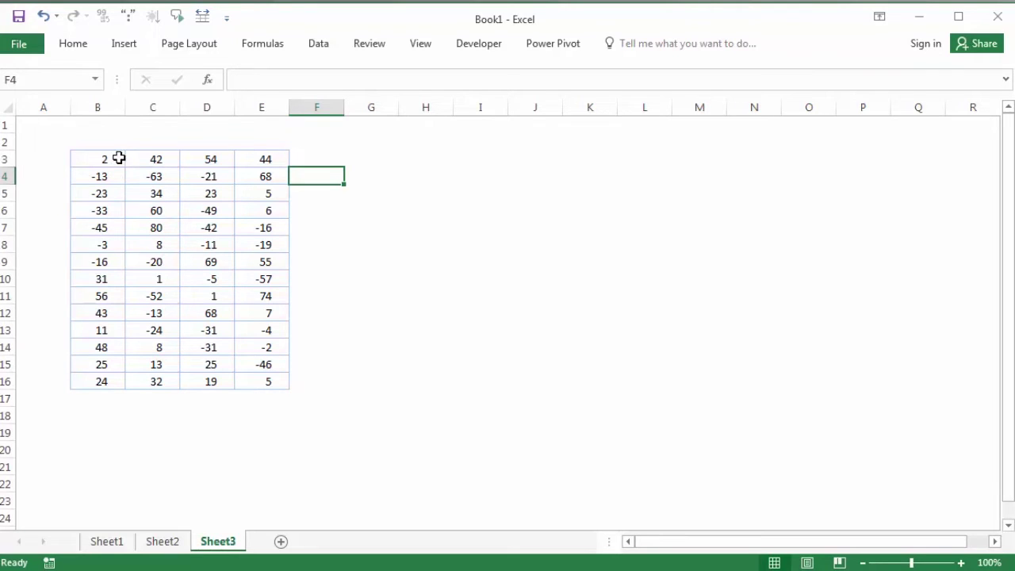
left_click(222, 187)
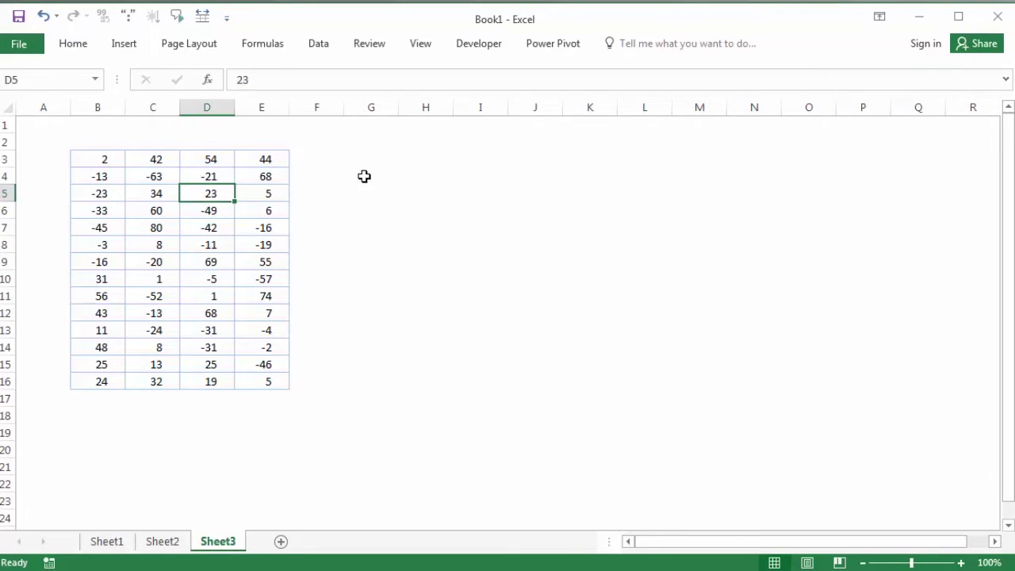
left_click(365, 174)
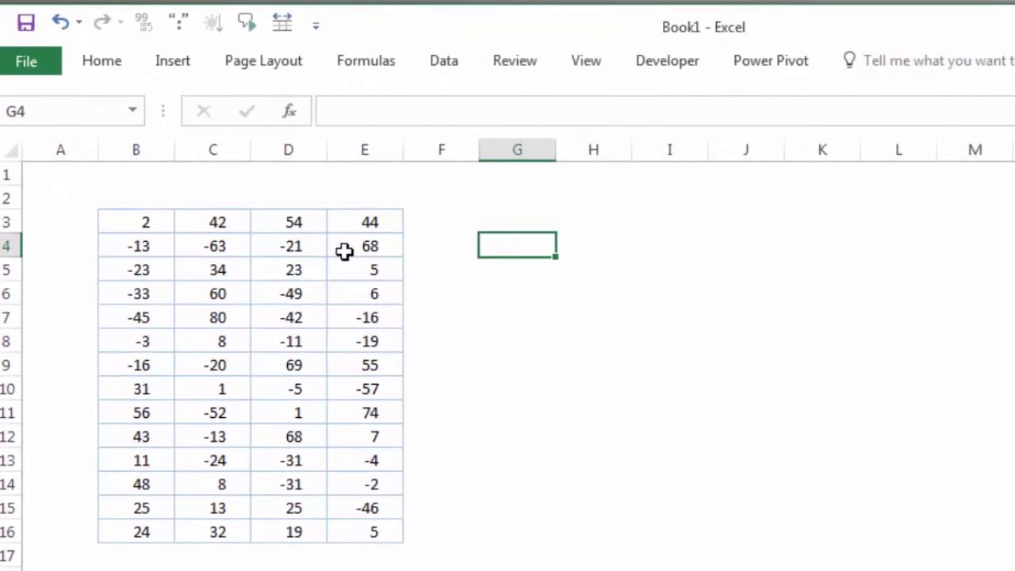
left_click(504, 223)
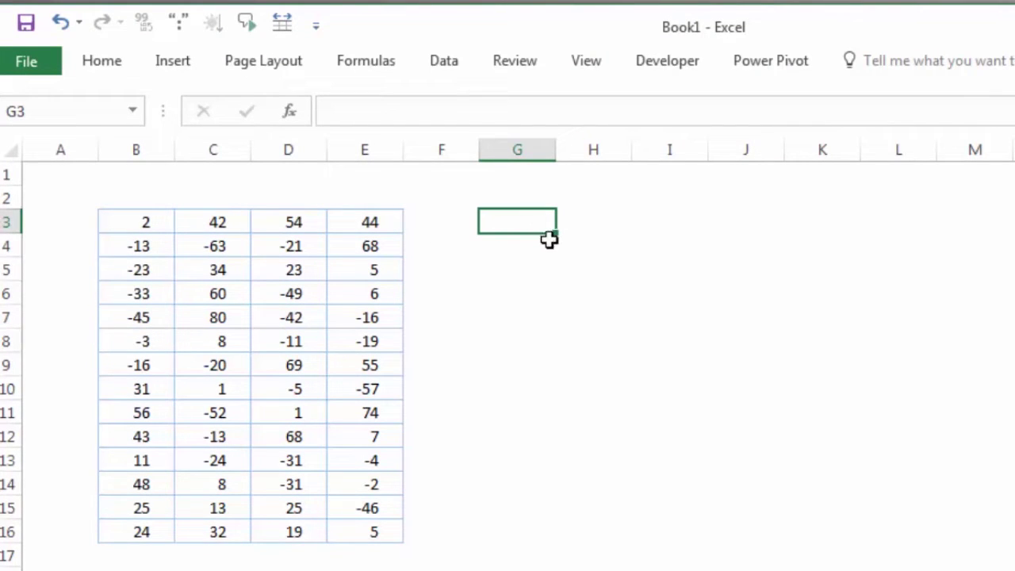
left_click(539, 244)
left_click(532, 209)
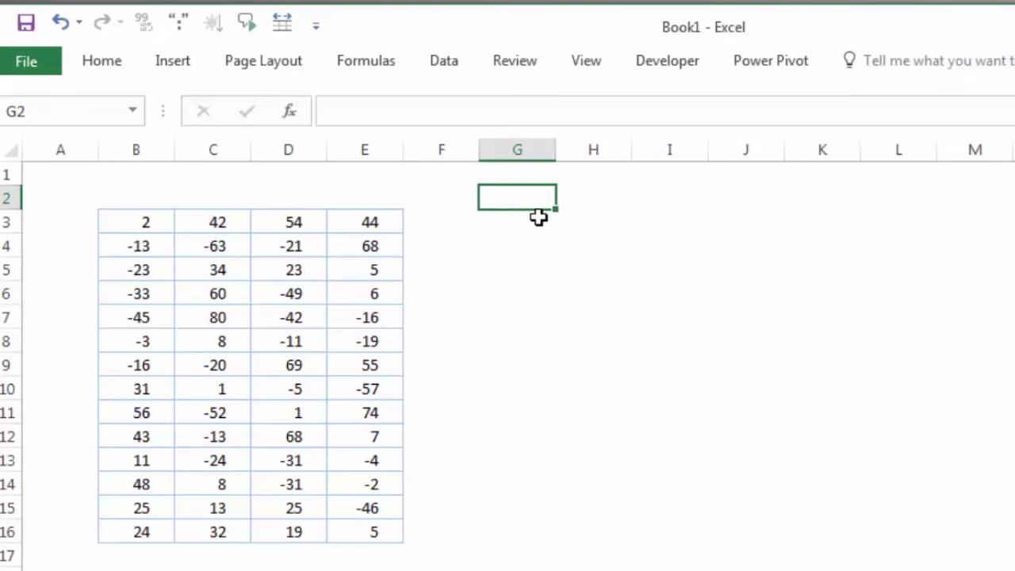
left_click(541, 219)
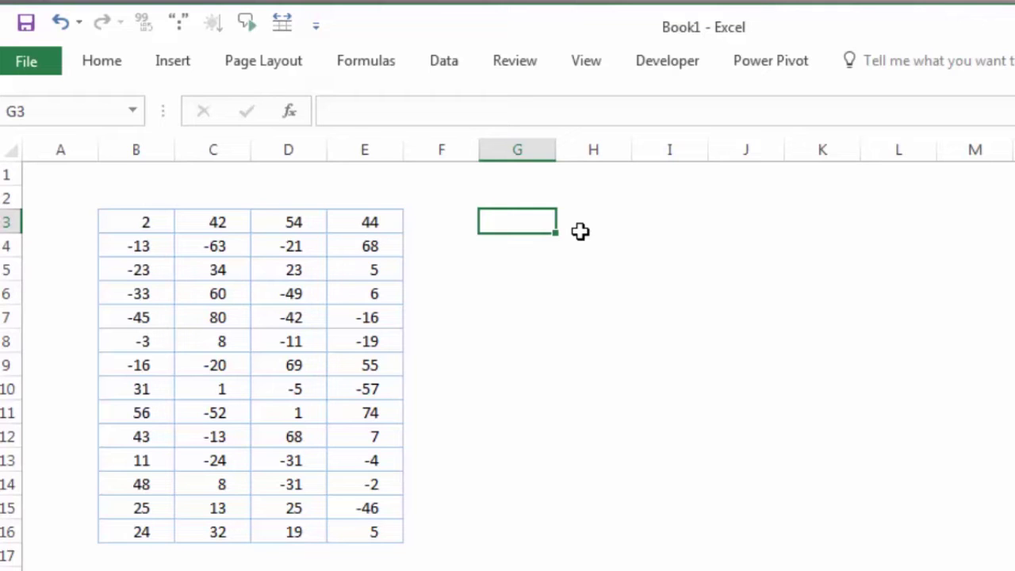
In G3, enter =MAX(IF(B3:E16<0;B3:E16 as an array formula with Ctrl+Shift+Enter.
type("=")
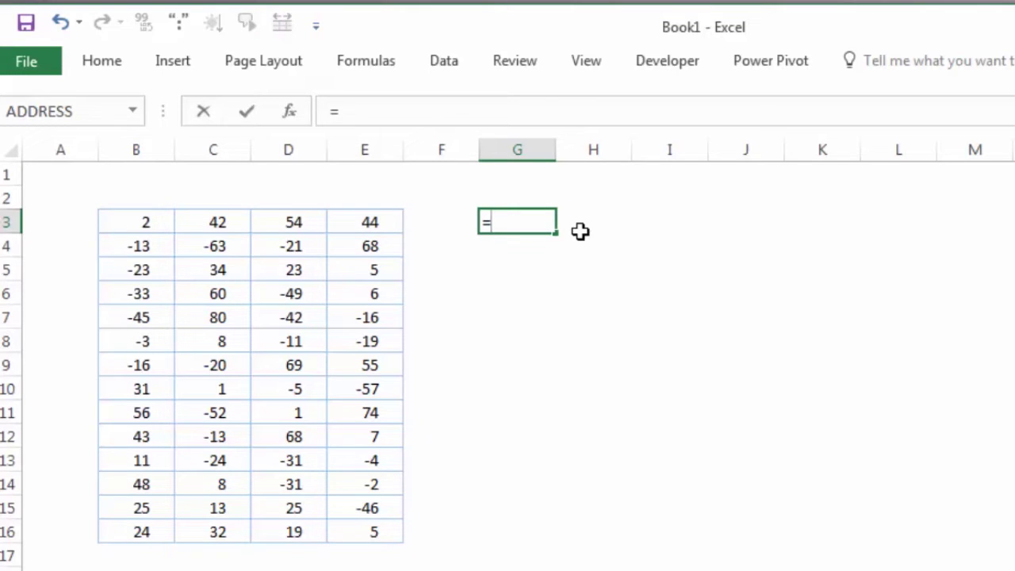
type("m")
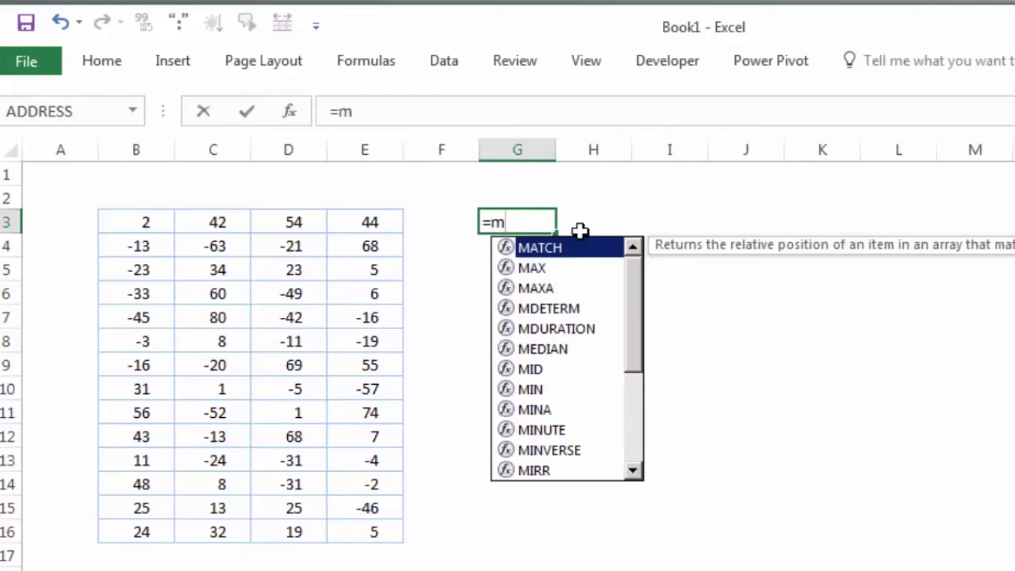
type("a")
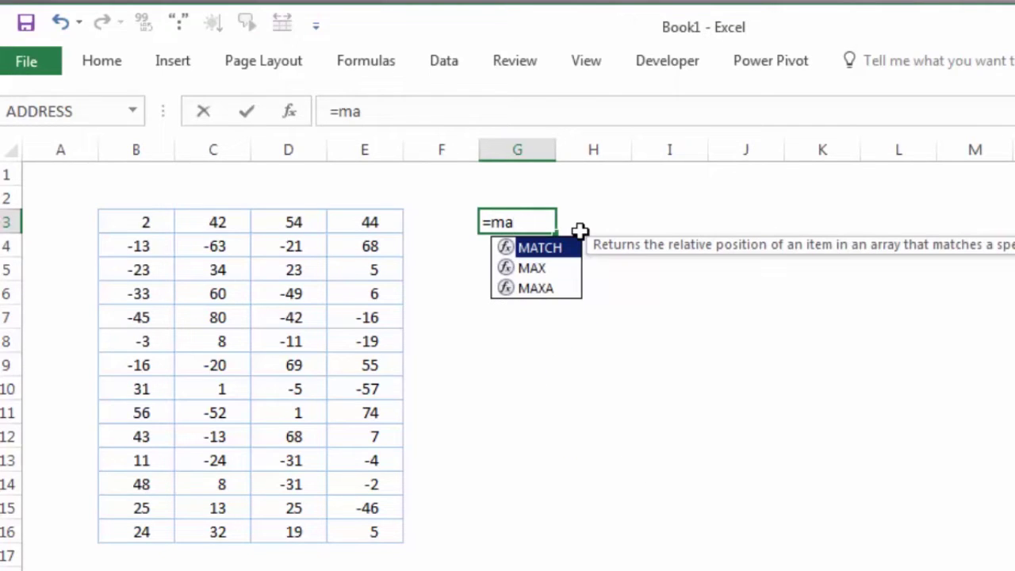
key("Down")
key("Tab")
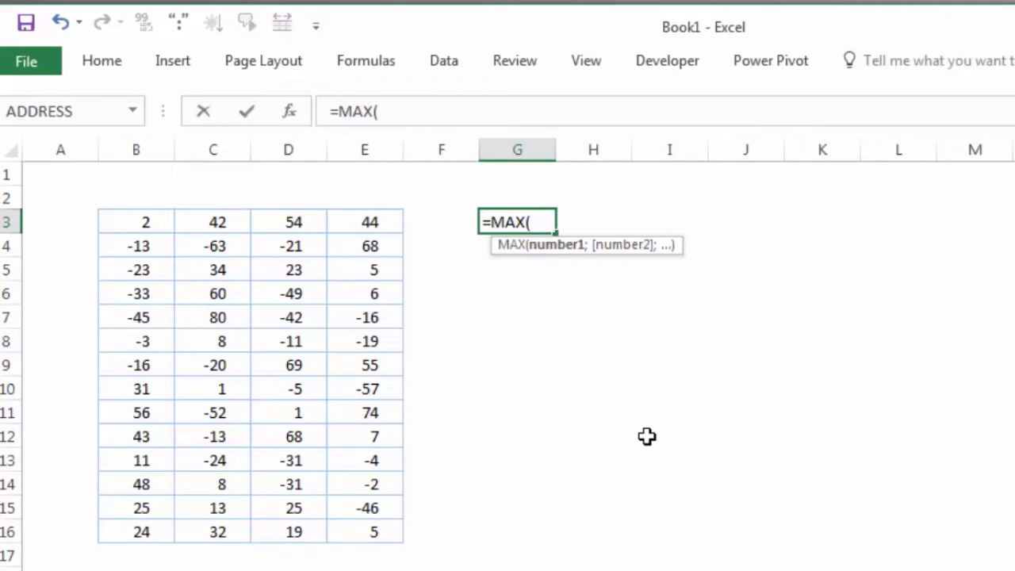
type("if")
key("Tab")
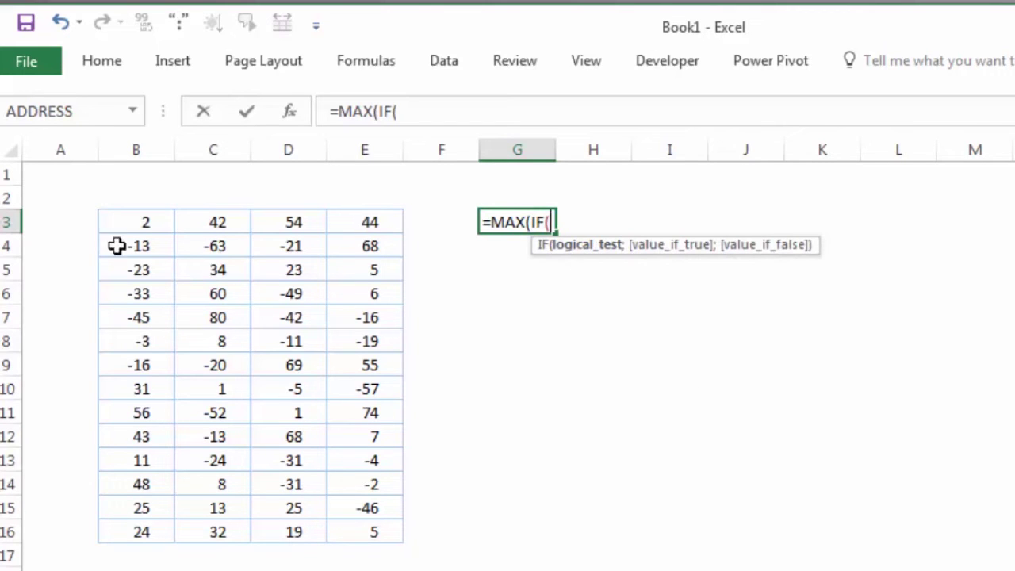
mouse_move(141, 226)
left_mouse_down()
mouse_move(319, 424)
mouse_move(357, 520)
left_mouse_up()
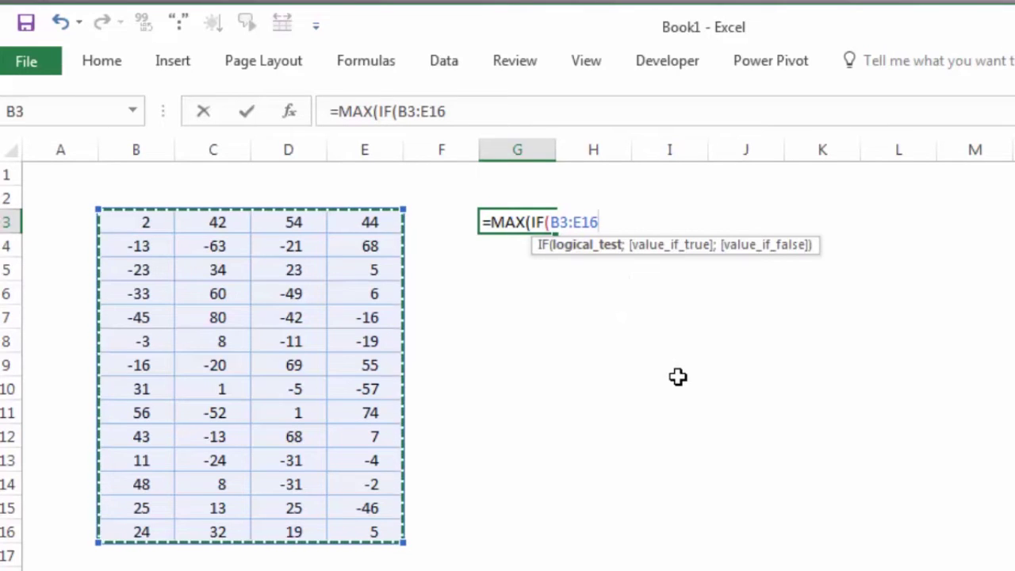
type("<0")
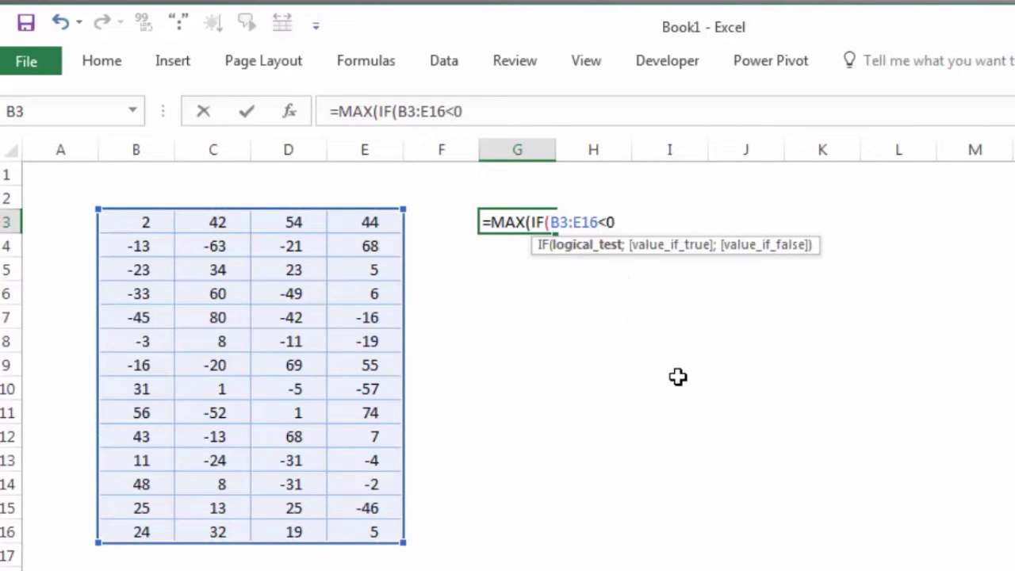
type(";")
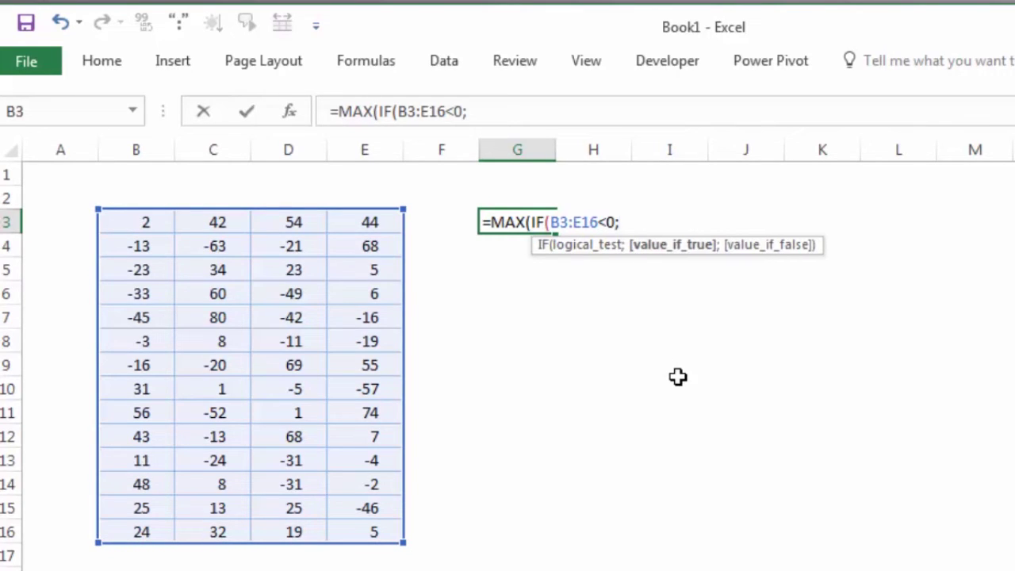
mouse_move(143, 226)
left_mouse_down()
mouse_move(355, 509)
mouse_move(401, 533)
left_mouse_up()
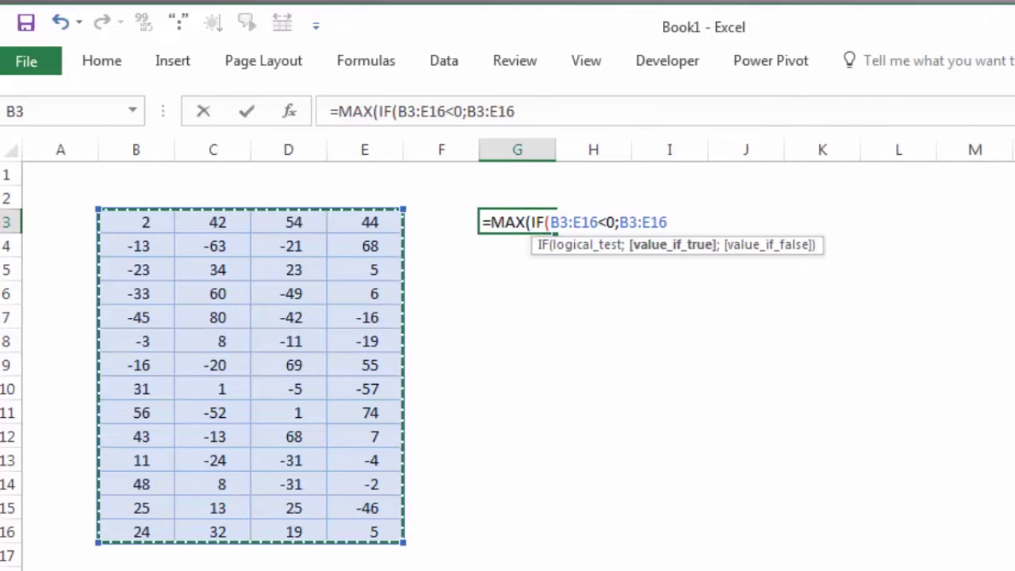
key("ctrl+shift+Return")
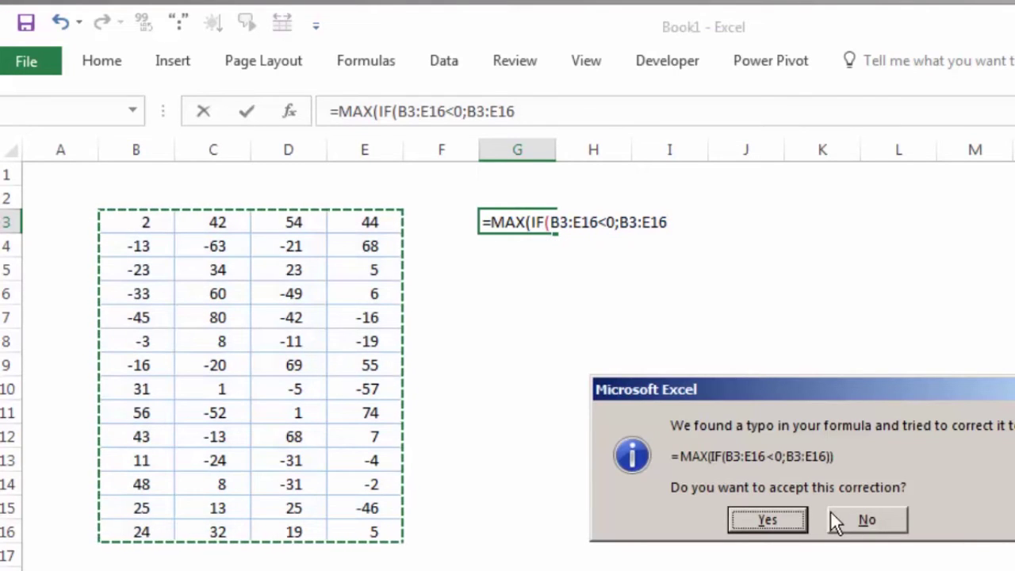
Accept the bracket correction so G3 holds {=MAX(IF(B3:E16<0;B3:E16))} showing -2.
left_click(796, 517)
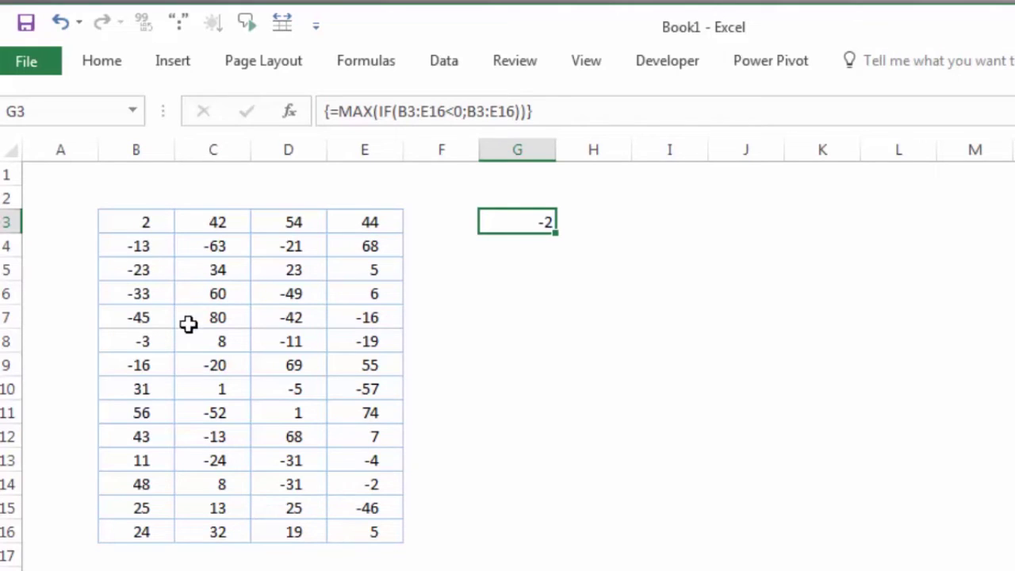
left_click(352, 485)
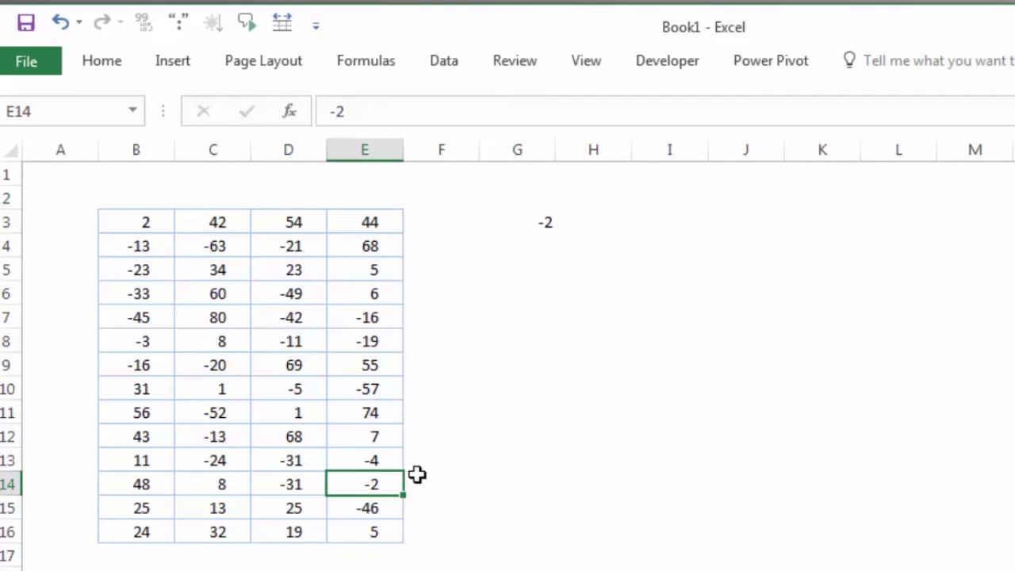
left_click(379, 461)
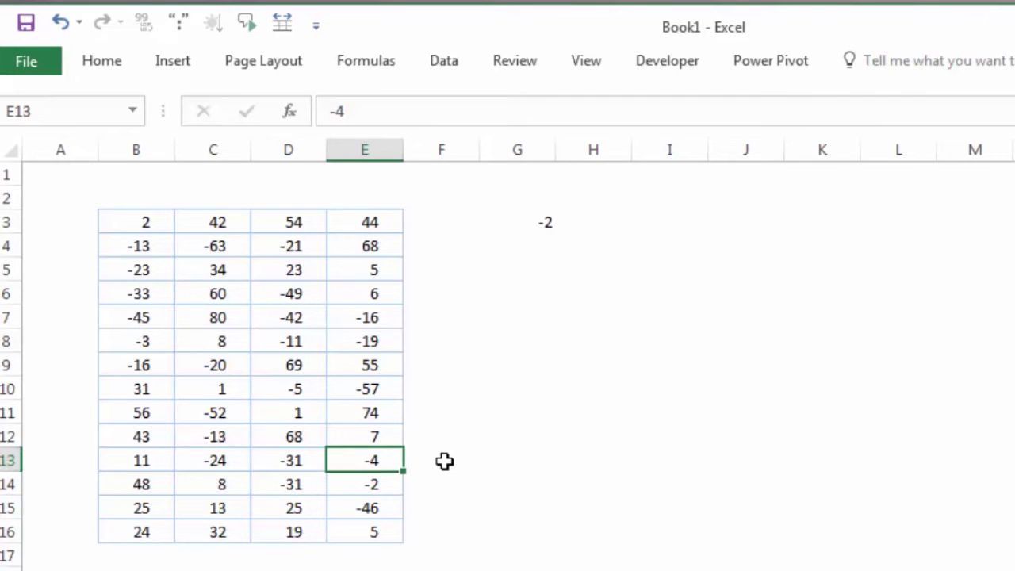
left_click(165, 341)
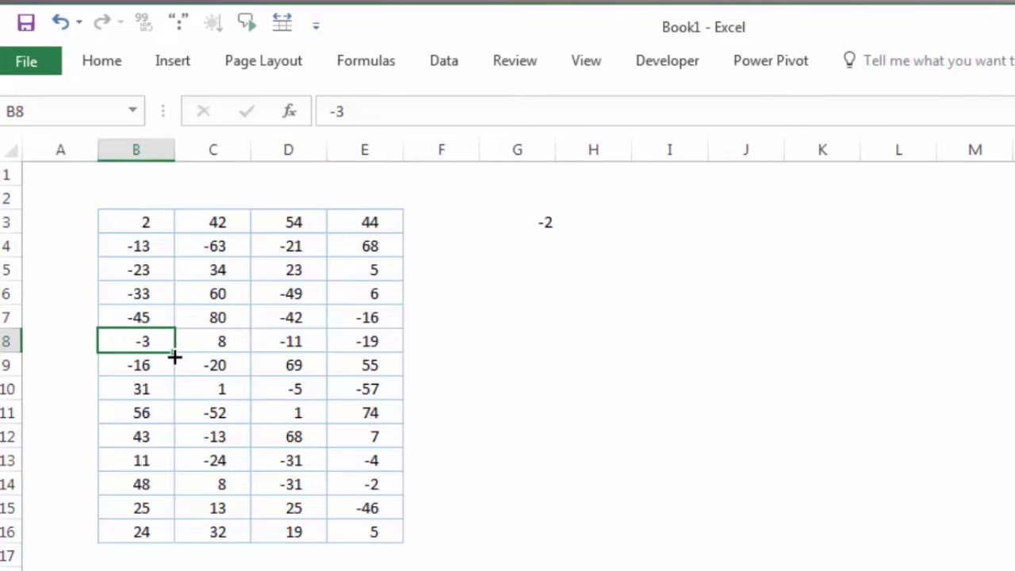
left_click(541, 220)
left_click(728, 278)
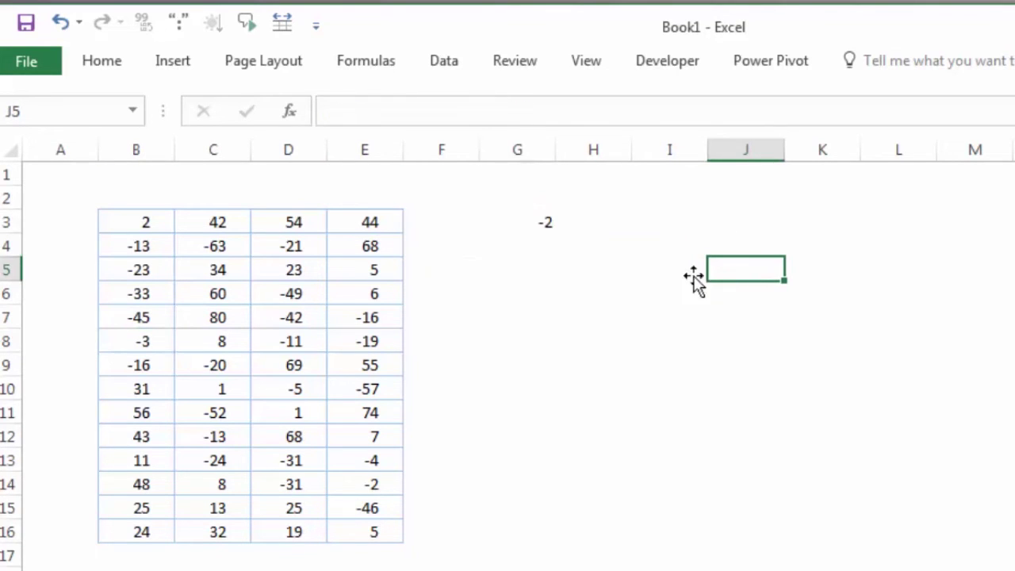
left_click(543, 244)
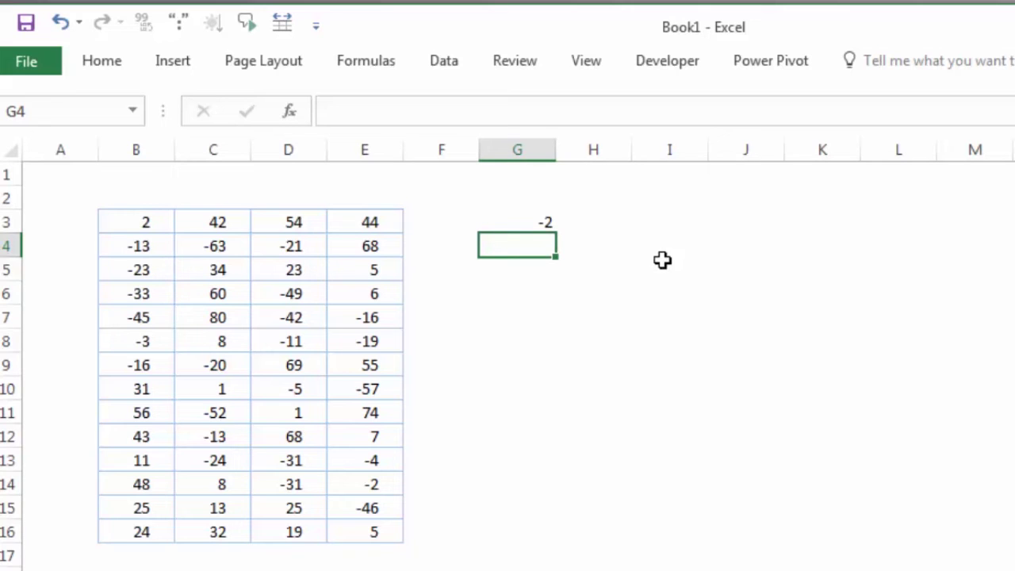
In G4, enter =MIN(IF(B3:E16<0;B3:E16 as an array formula with Ctrl+Shift+Enter.
type("=min")
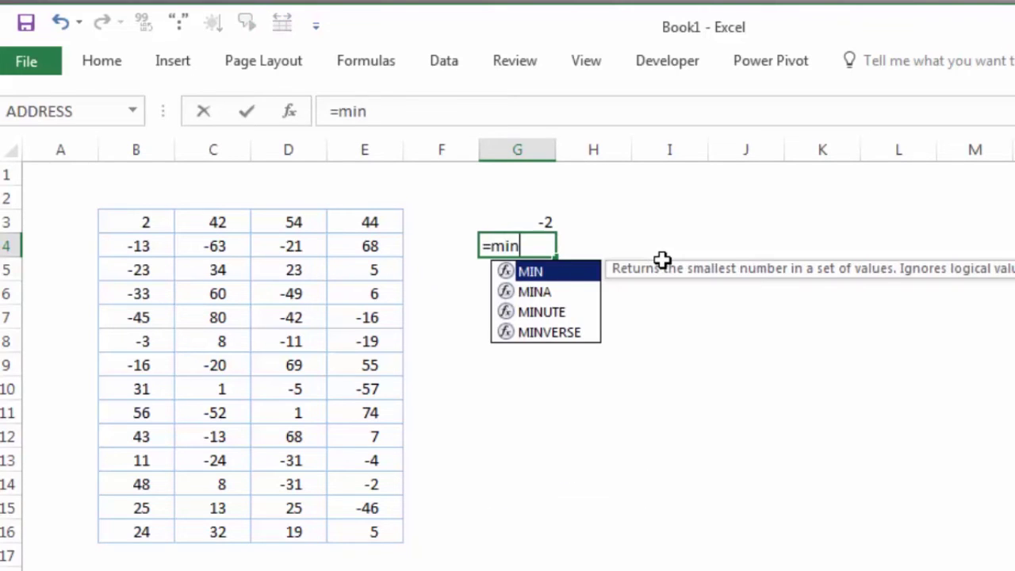
key("Tab")
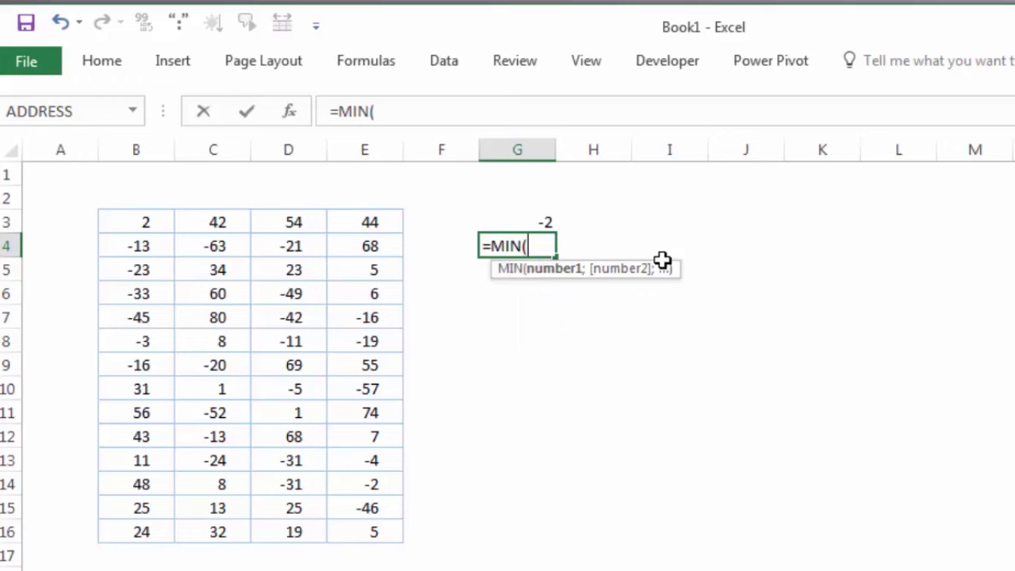
type("if")
key("Tab")
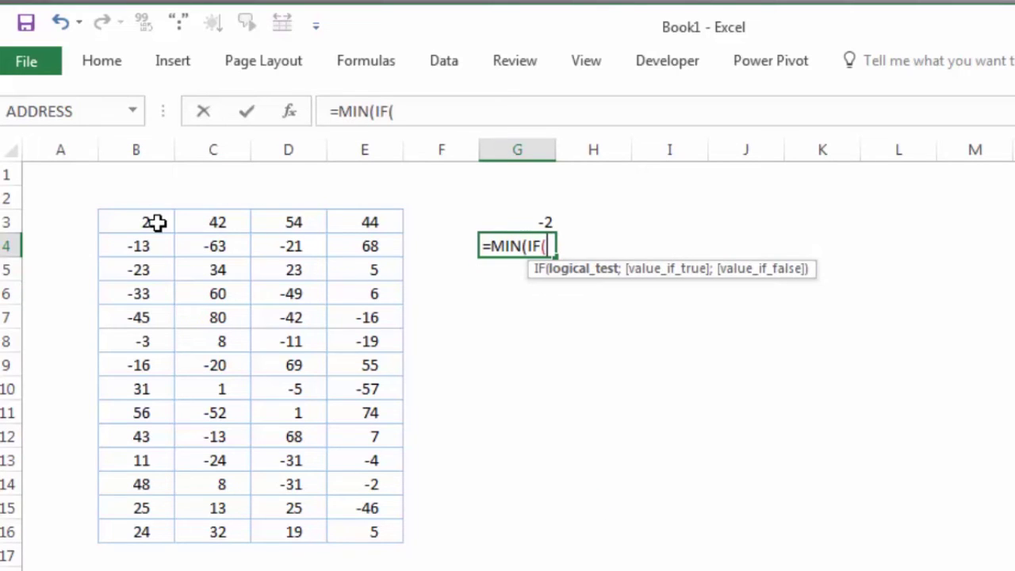
left_click_drag(154, 223, 388, 527)
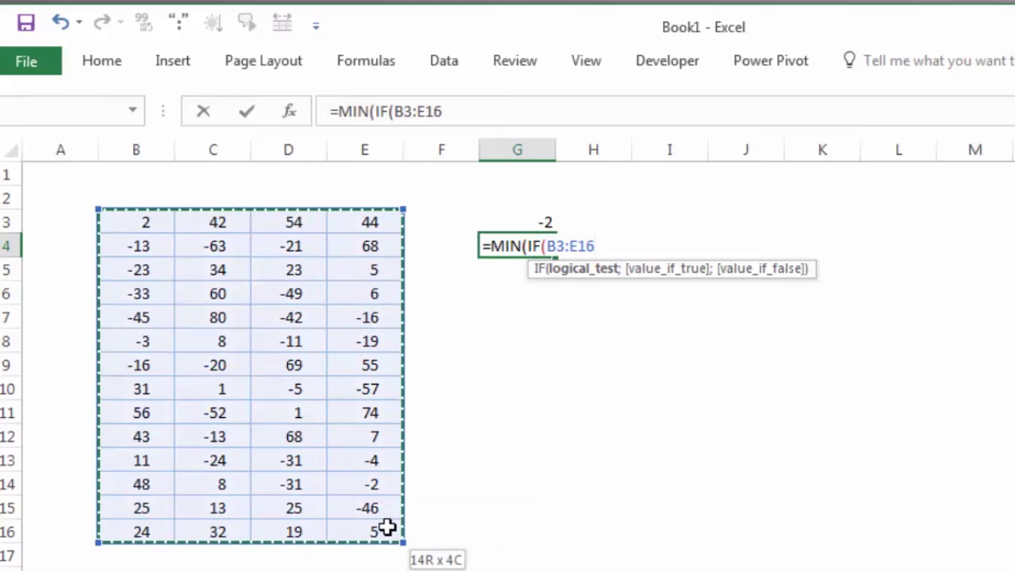
type("<0")
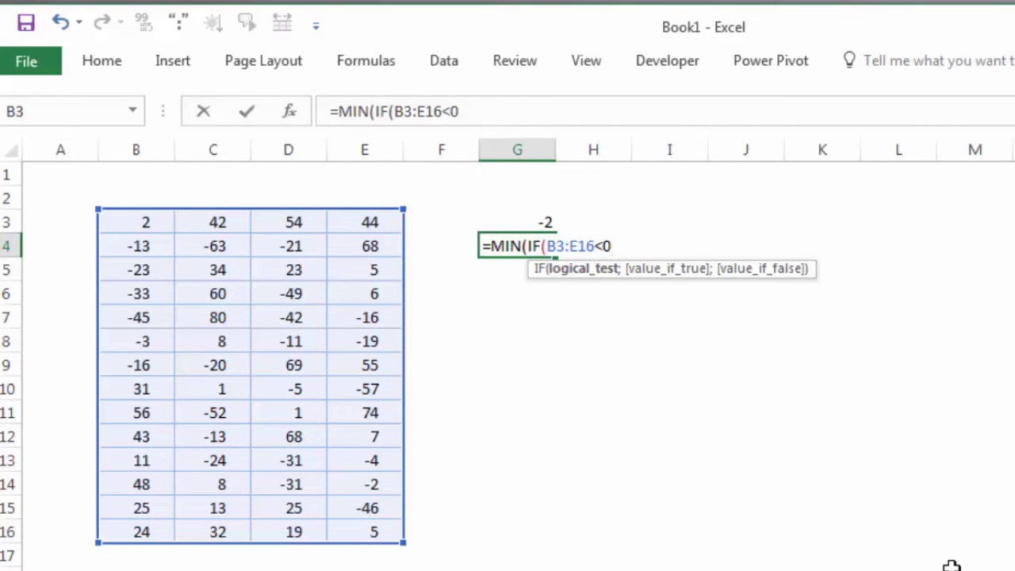
type(";")
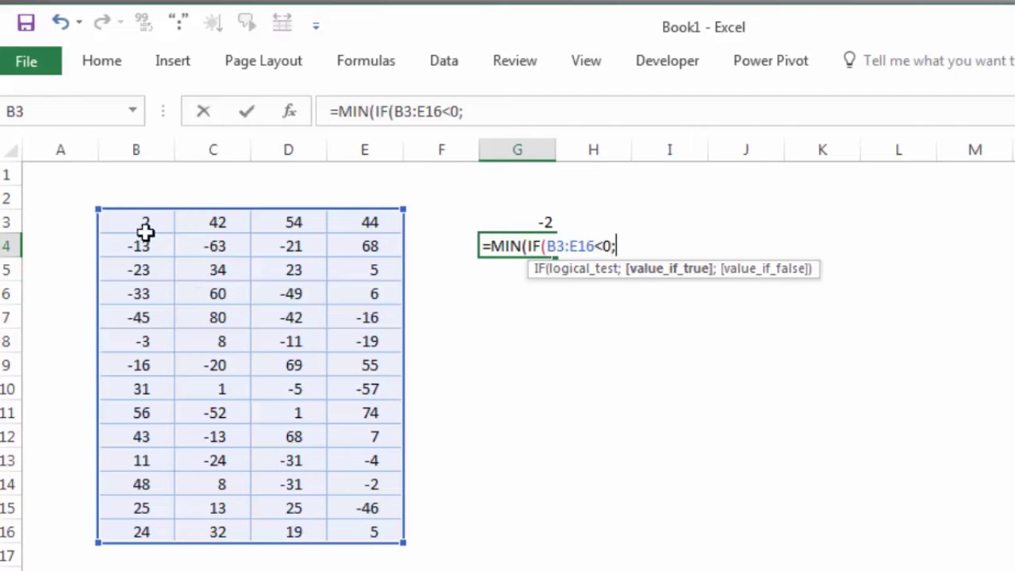
mouse_move(136, 216)
left_mouse_down()
mouse_move(204, 272)
mouse_move(356, 480)
mouse_move(370, 520)
left_mouse_up()
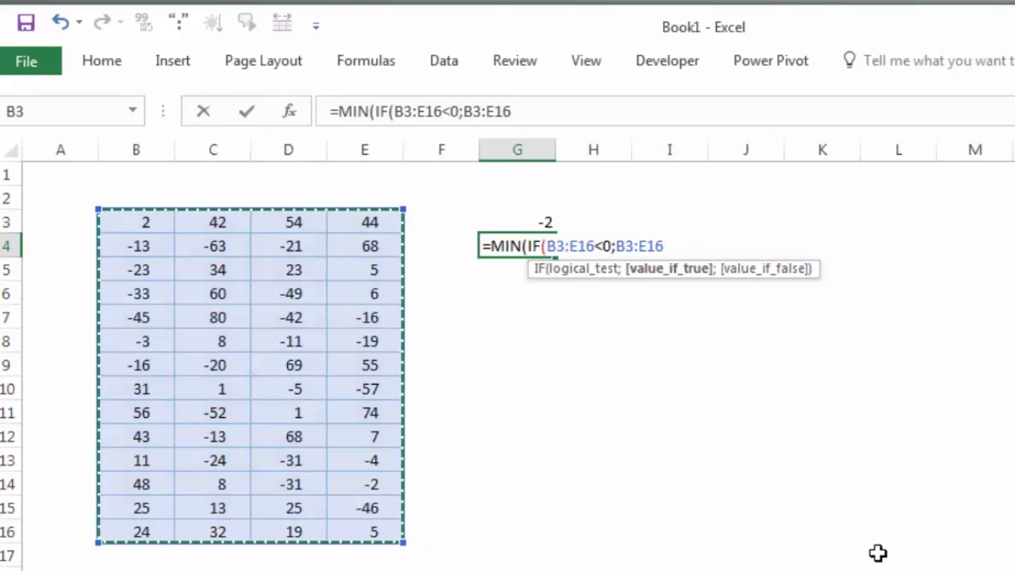
key("ctrl+shift+Return")
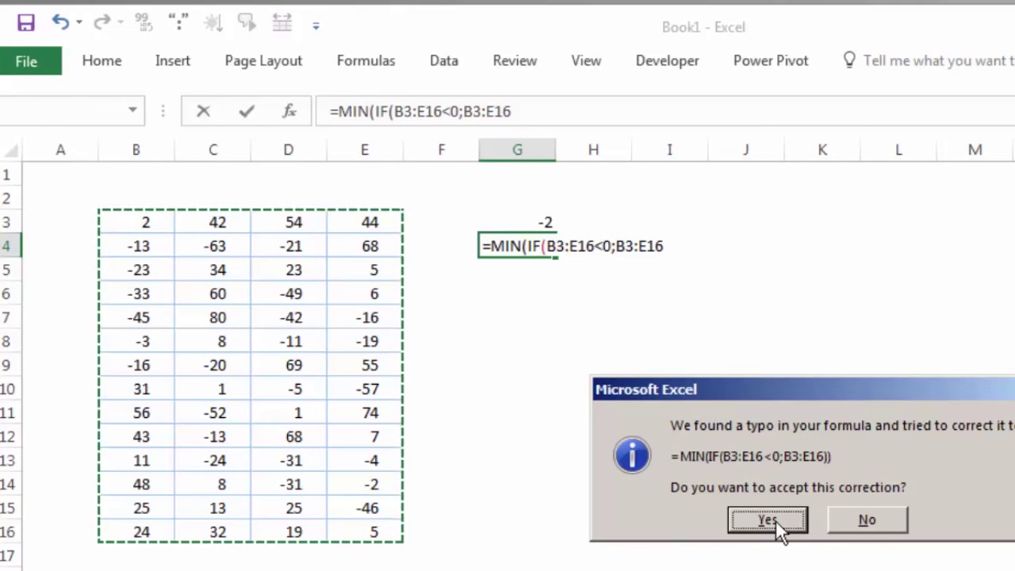
Accept the correction so G4 shows -63, then reselect G4 to check {=MIN(IF(B3:E16<0;B3:E16))}.
left_click(776, 520)
left_click(671, 458)
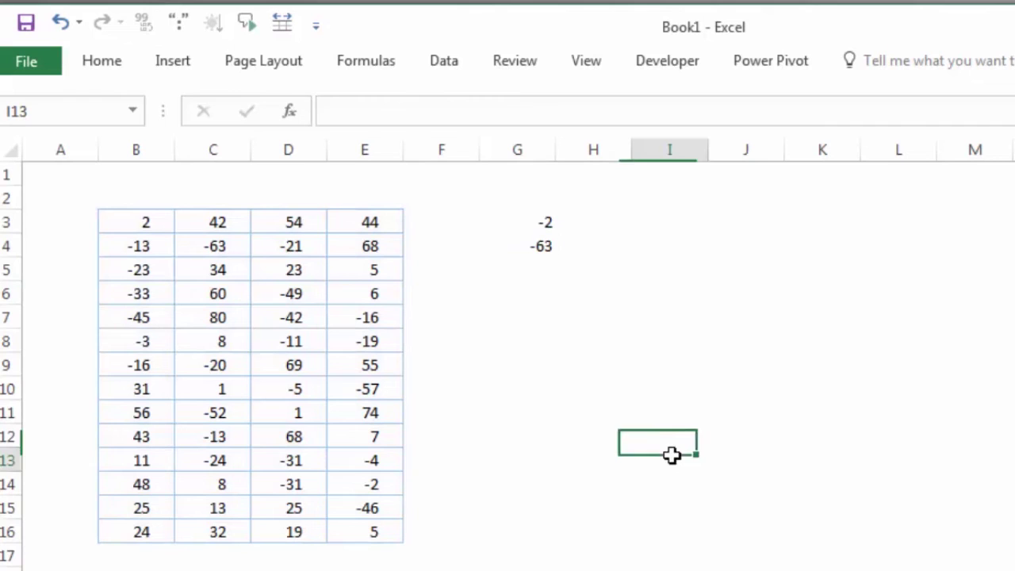
left_click(531, 252)
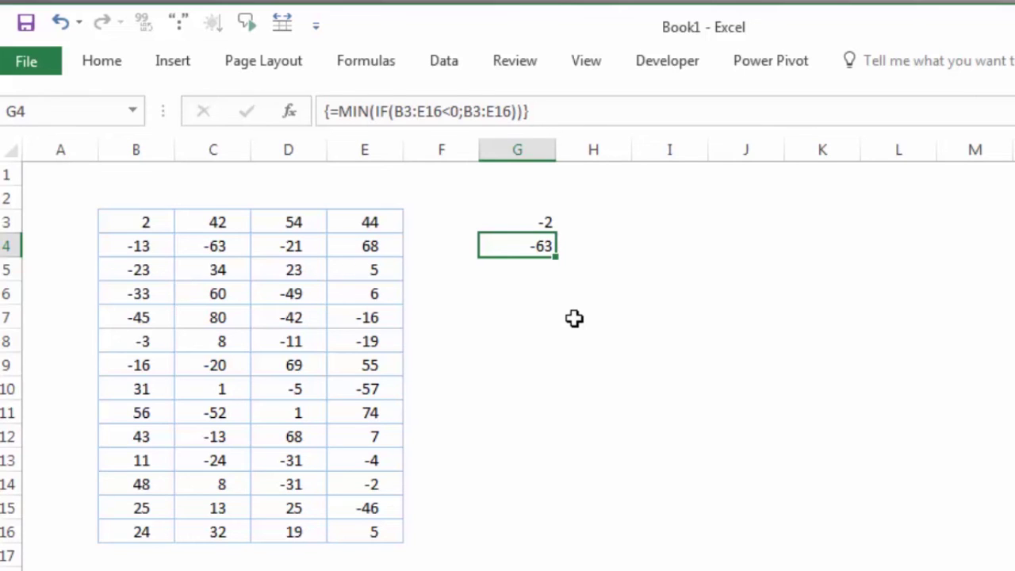
left_click(125, 337)
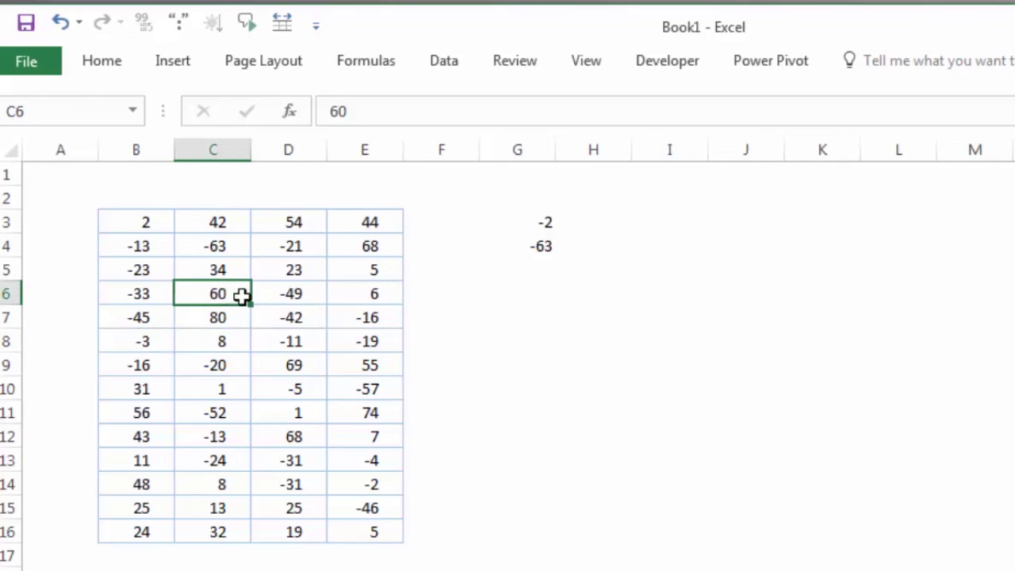
left_click(535, 244)
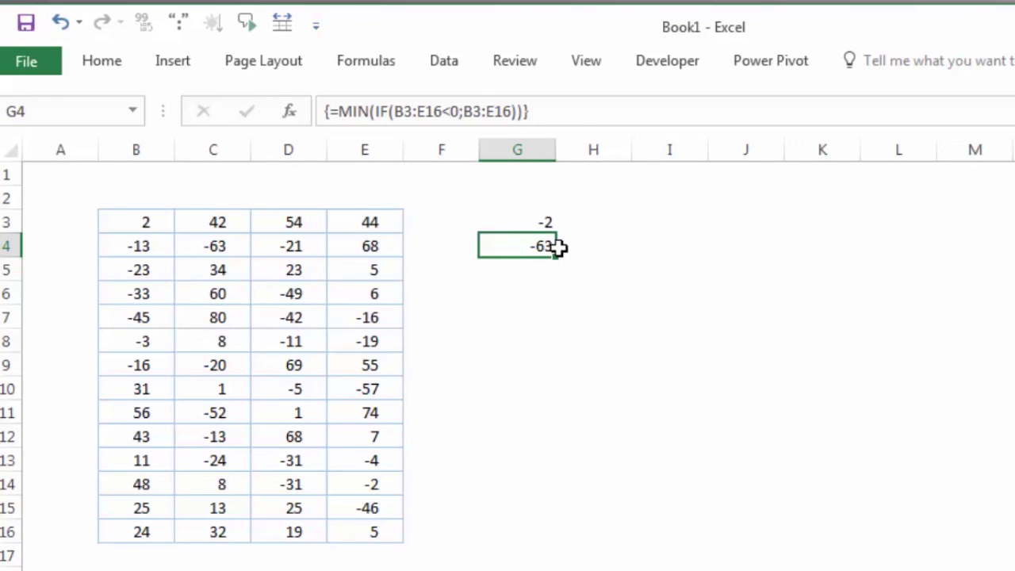
left_click(548, 226)
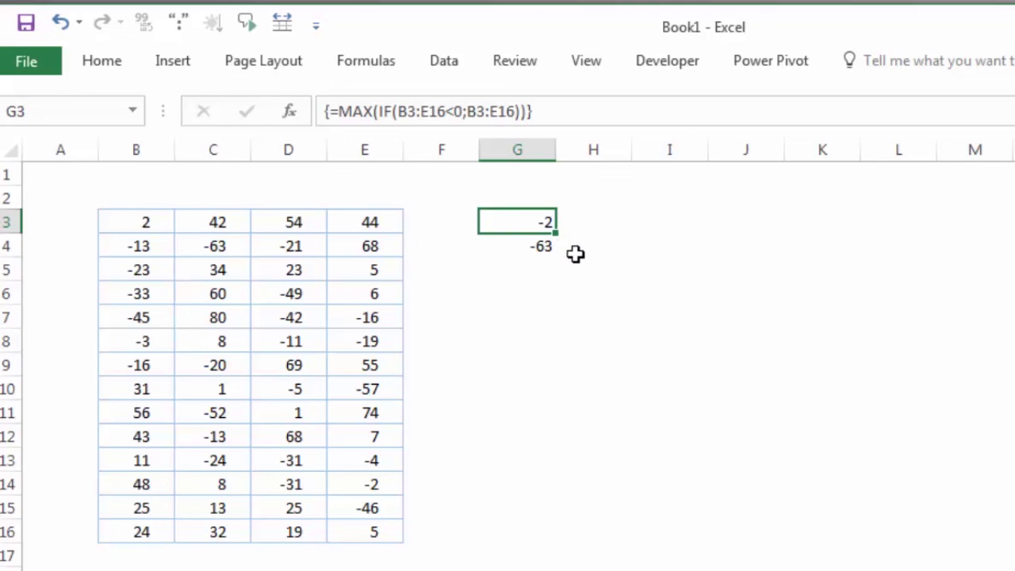
left_click(645, 275)
left_click(592, 411)
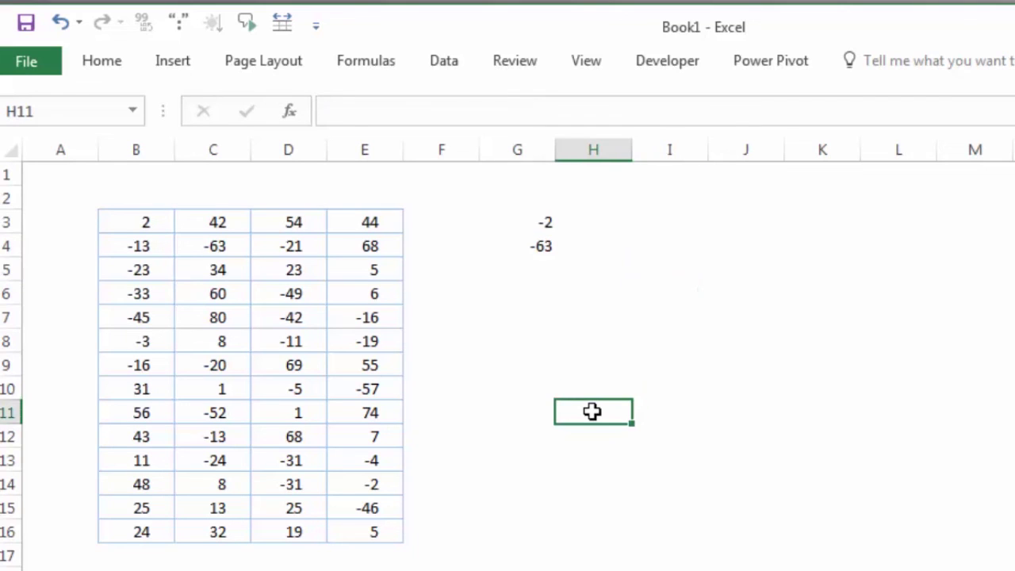